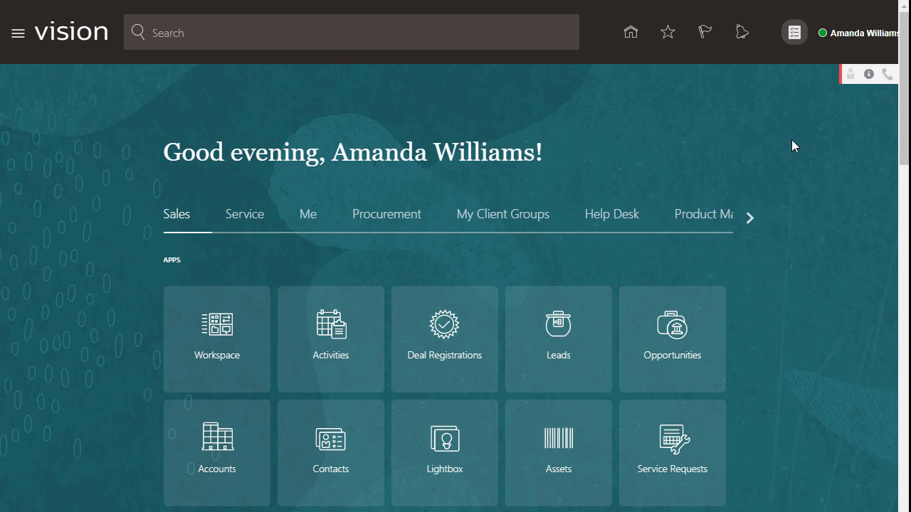
Go to Setup and Maintenance and open the Manage Configuration Packages task
{"action": "left_click", "coordinate": [858, 34]}
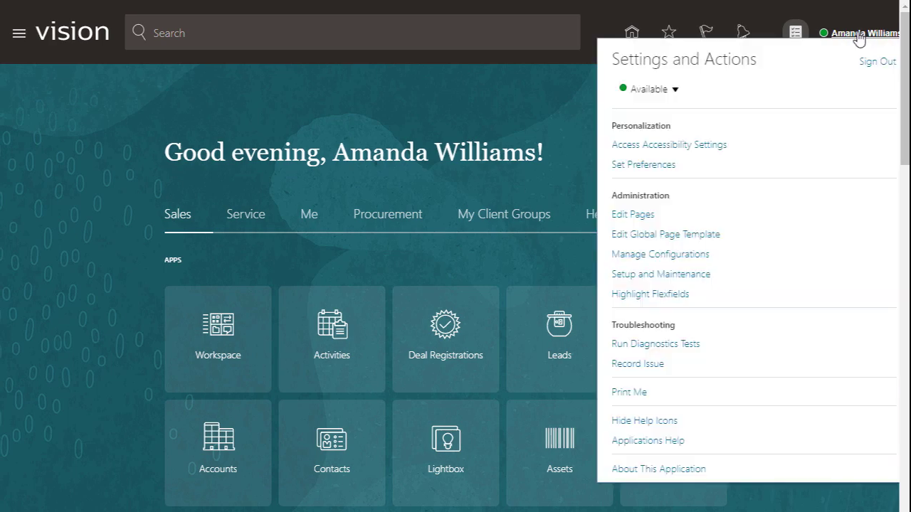
{"action": "left_click", "coordinate": [663, 276]}
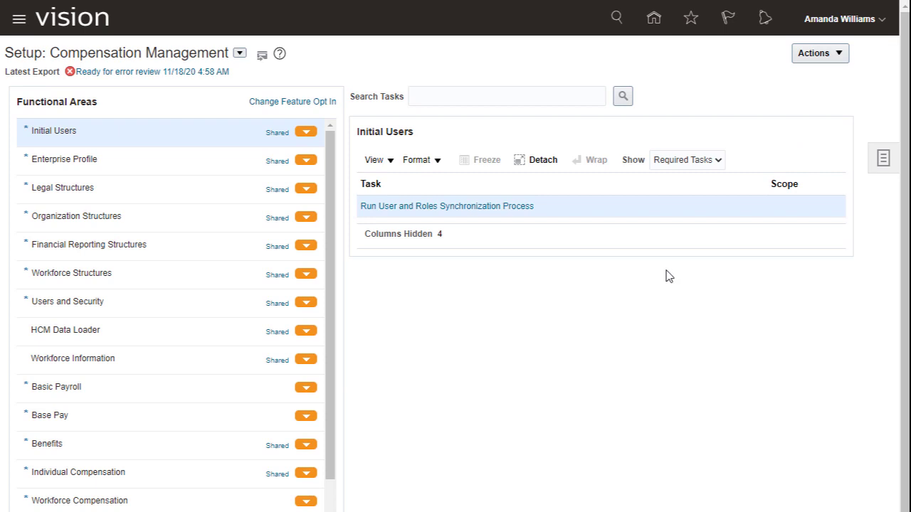
{"action": "left_click", "coordinate": [883, 161]}
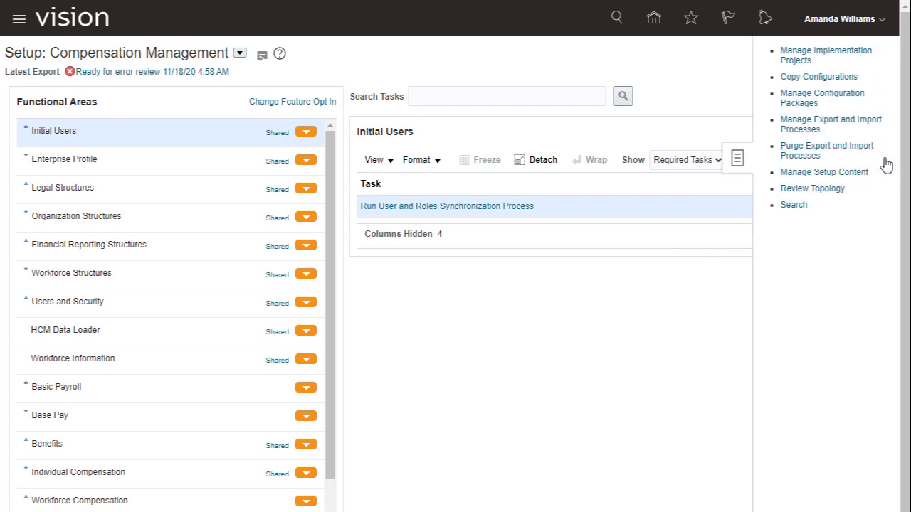
{"action": "left_click", "coordinate": [808, 101]}
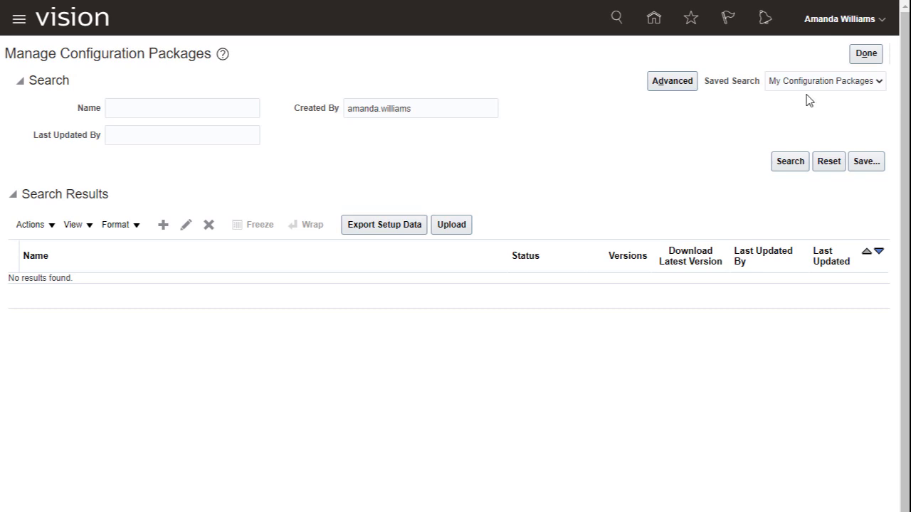
Create a configuration package from the Sales Implementation Data project, keeping the export of setup task list and setup data, and proceed to object selection
{"action": "left_click", "coordinate": [163, 226]}
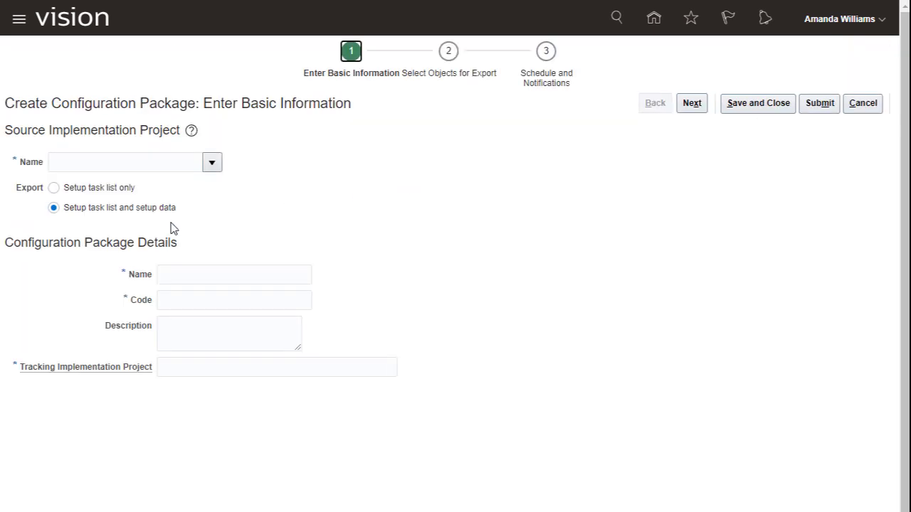
{"action": "left_click", "coordinate": [212, 163]}
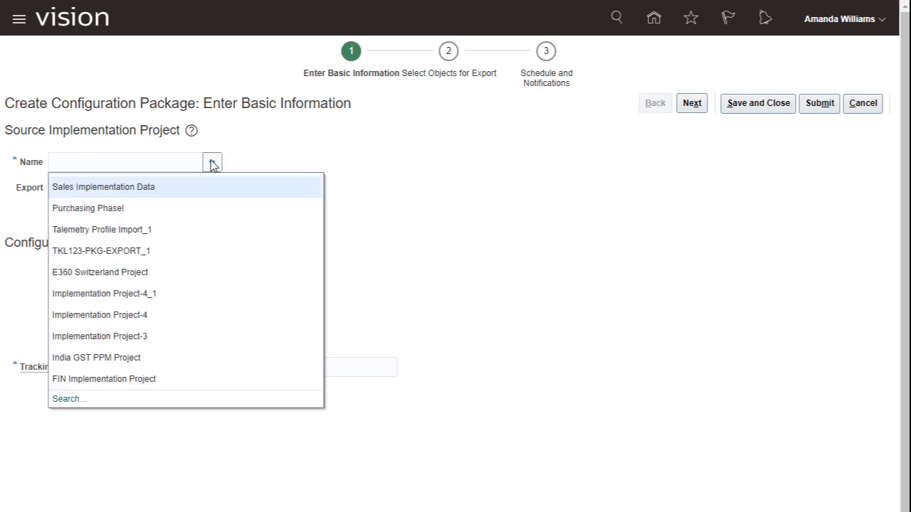
{"action": "left_click", "coordinate": [173, 188]}
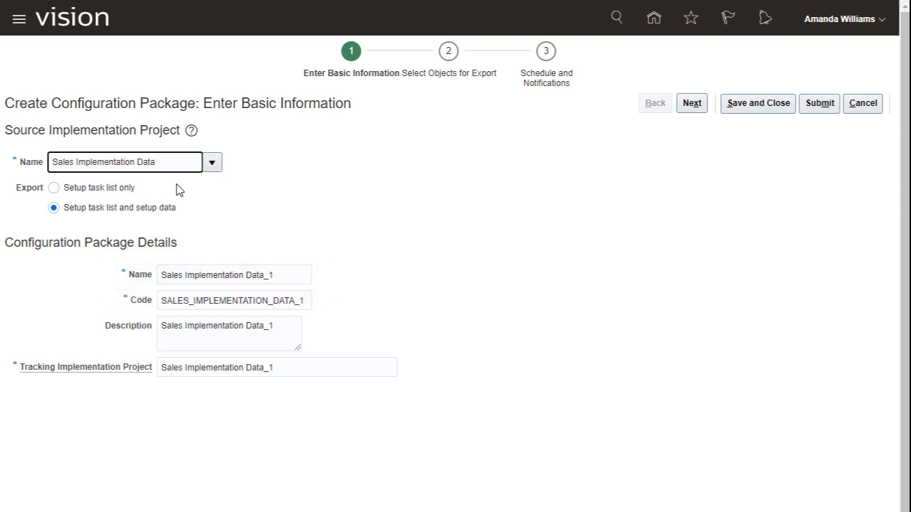
{"action": "left_click", "coordinate": [704, 107]}
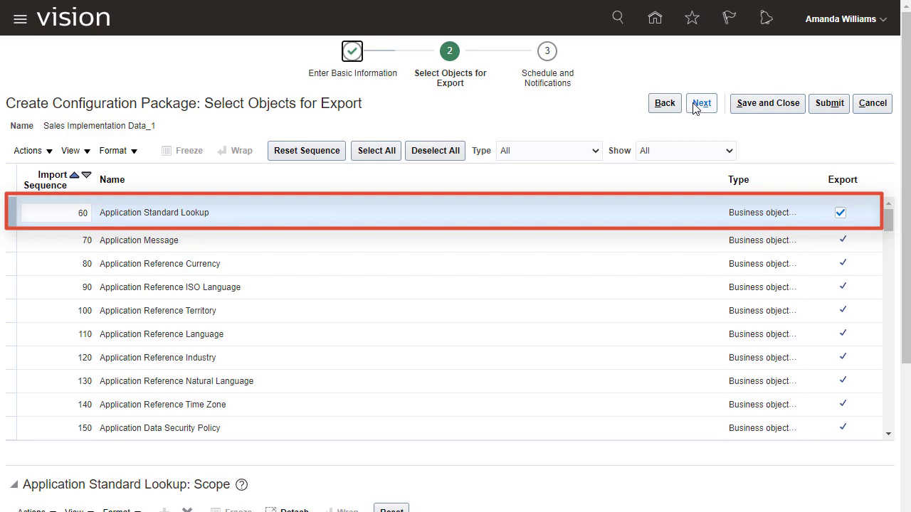
Select the Legal Entity business object in the export list and start adding a legal entity to its scope
{"action": "scroll", "coordinate": [908, 316], "scroll_direction": "down", "scroll_amount": 5}
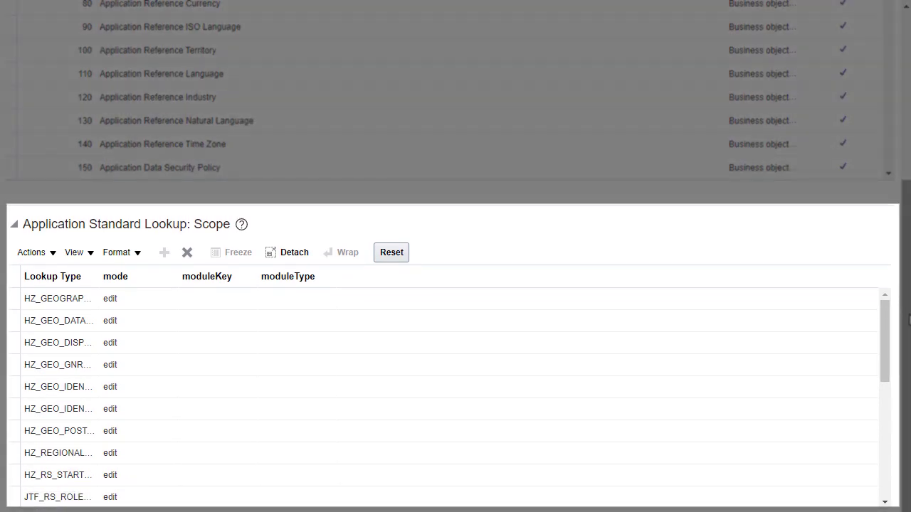
{"action": "left_click_drag", "start_coordinate": [886, 303], "coordinate": [900, 318]}
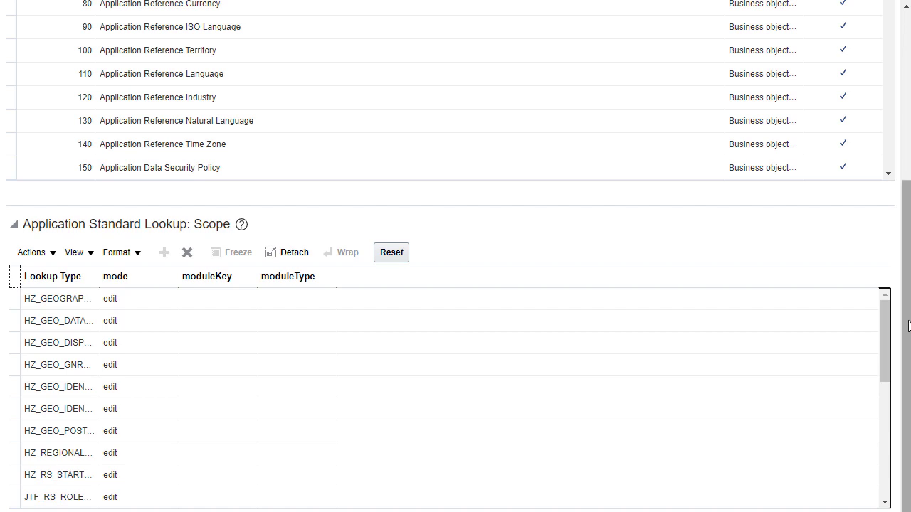
{"action": "left_click_drag", "start_coordinate": [906, 325], "coordinate": [906, 155]}
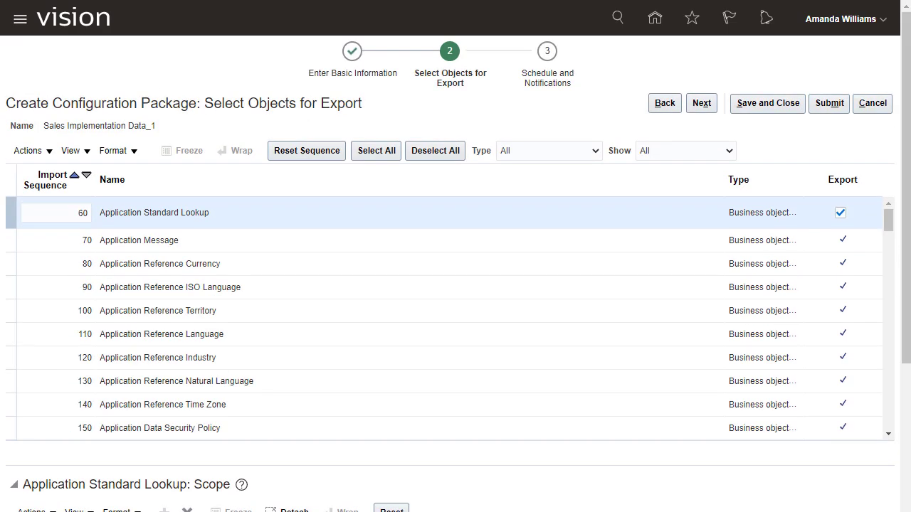
{"action": "left_click_drag", "start_coordinate": [889, 220], "coordinate": [832, 316]}
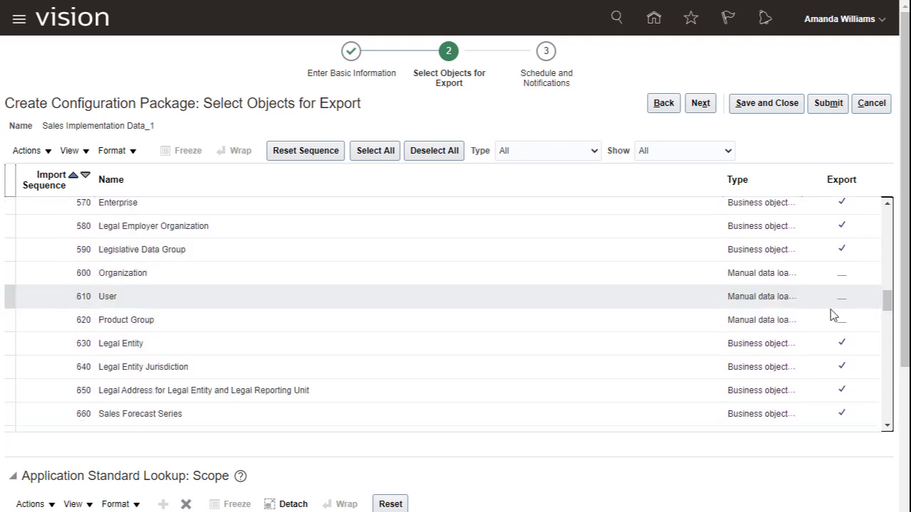
{"action": "left_click", "coordinate": [387, 348]}
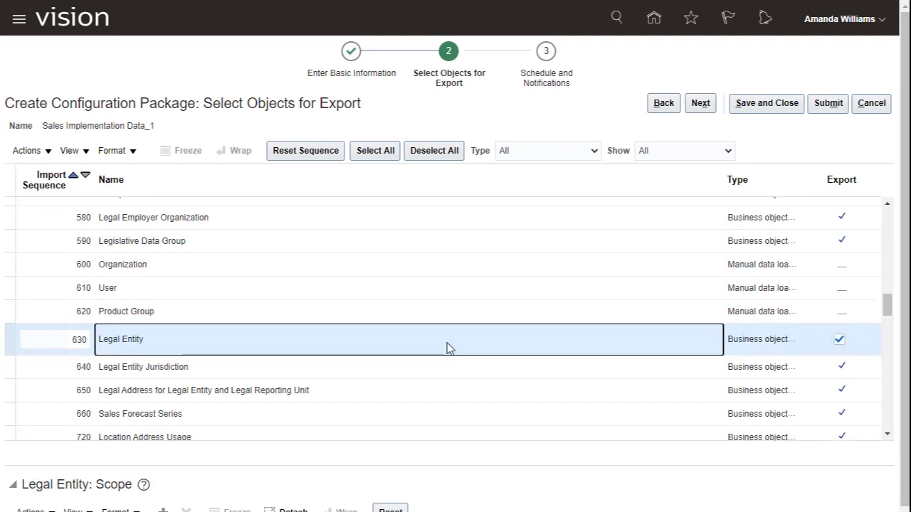
{"action": "left_click_drag", "start_coordinate": [904, 342], "coordinate": [907, 408]}
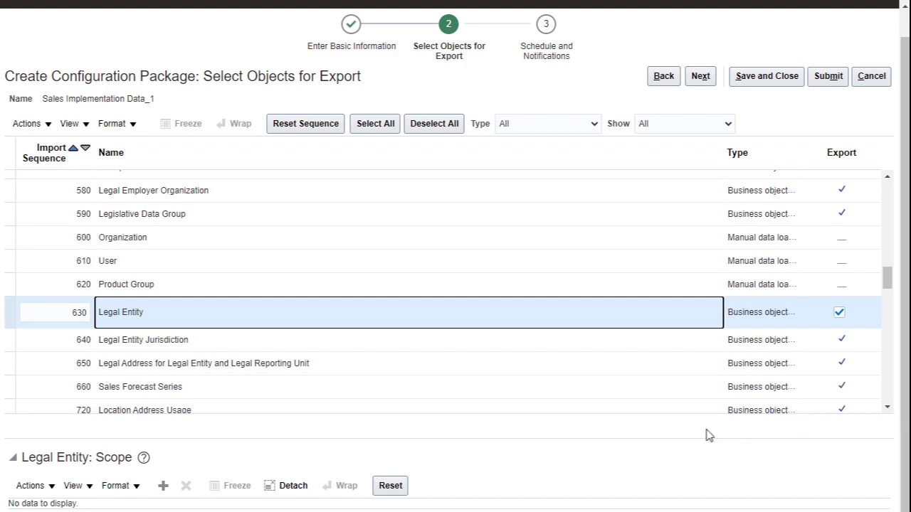
{"action": "left_click", "coordinate": [162, 486]}
{"action": "left_click", "coordinate": [163, 486]}
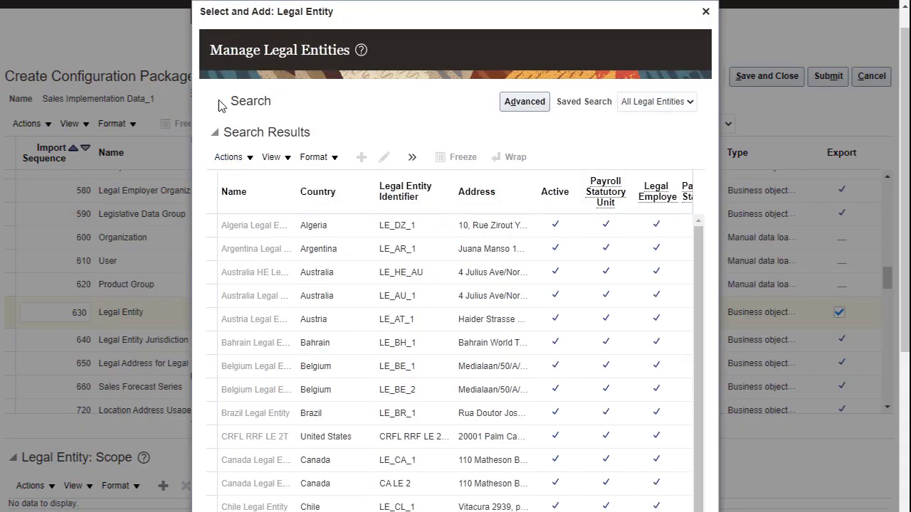
Search the legal entities for Spain and add Spain Legal Entity (LE_ES_1) to the Legal Entity scope
{"action": "left_click", "coordinate": [221, 103]}
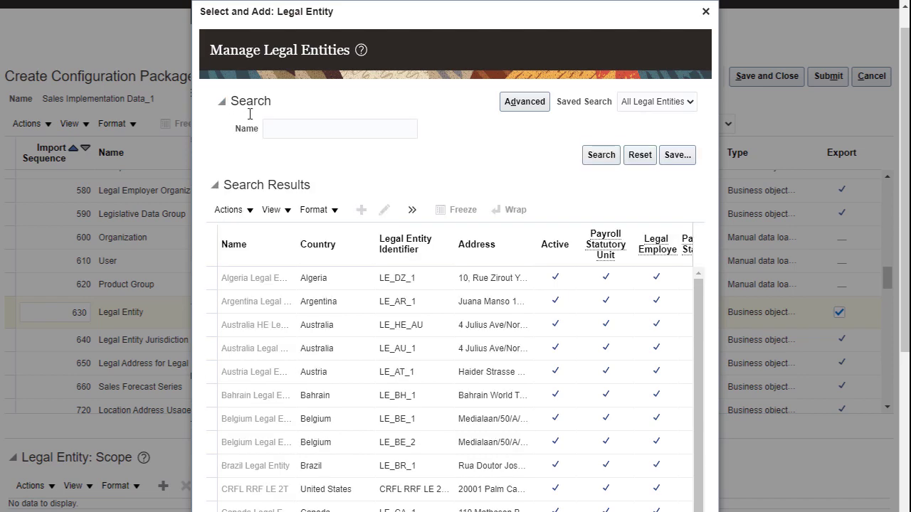
{"action": "left_click", "coordinate": [290, 130]}
{"action": "type", "text": "Spain"}
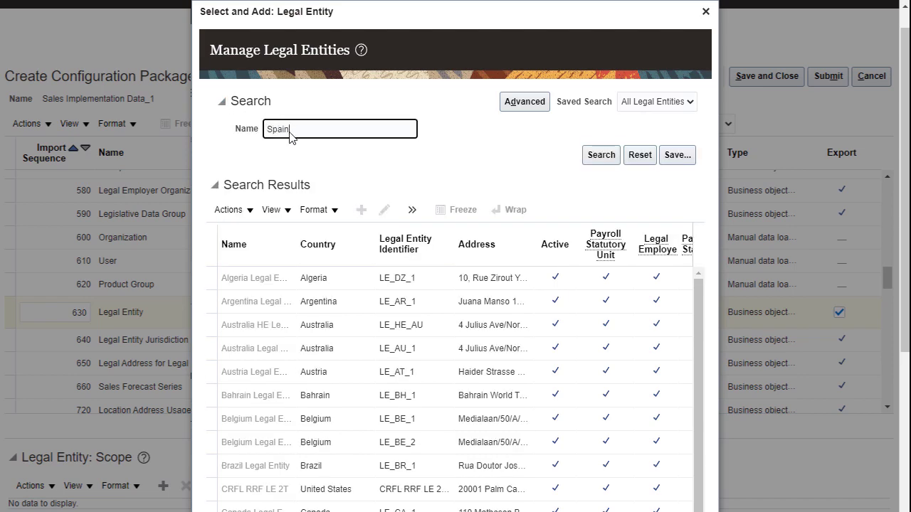
{"action": "left_click", "coordinate": [594, 156]}
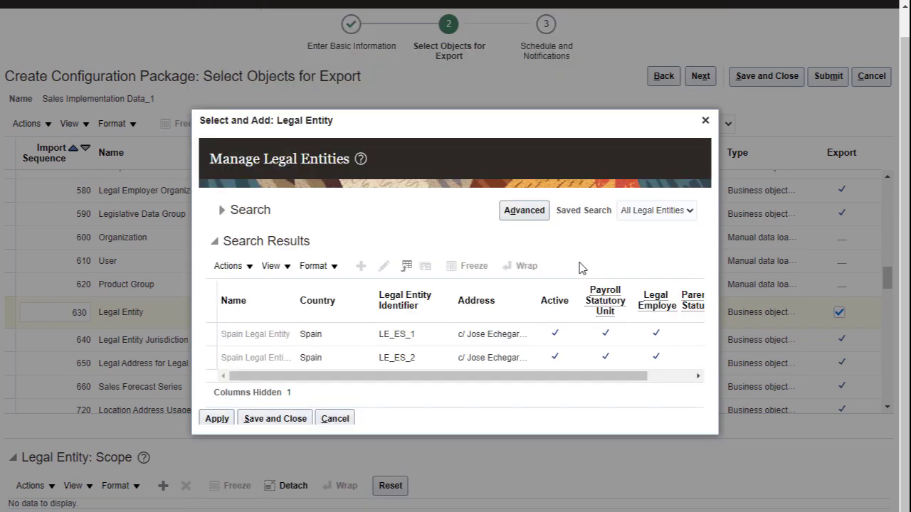
{"action": "left_click", "coordinate": [254, 334]}
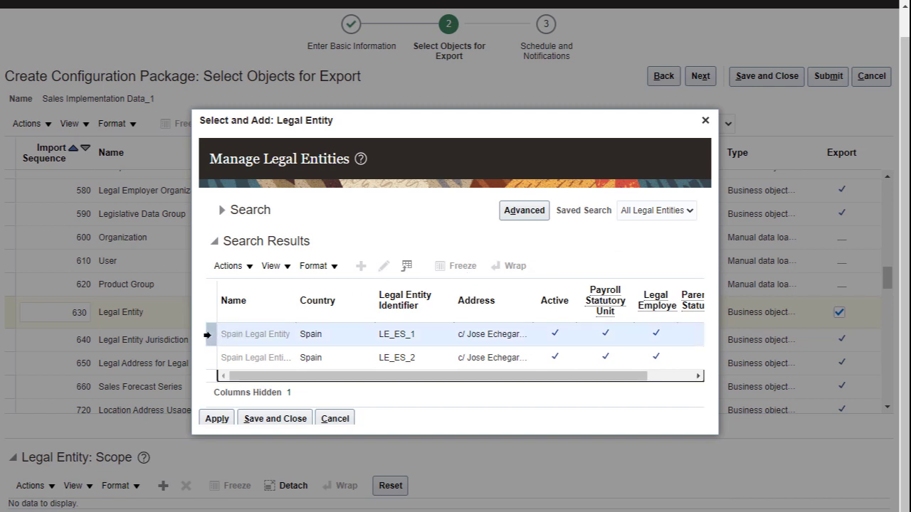
{"action": "left_click", "coordinate": [265, 420]}
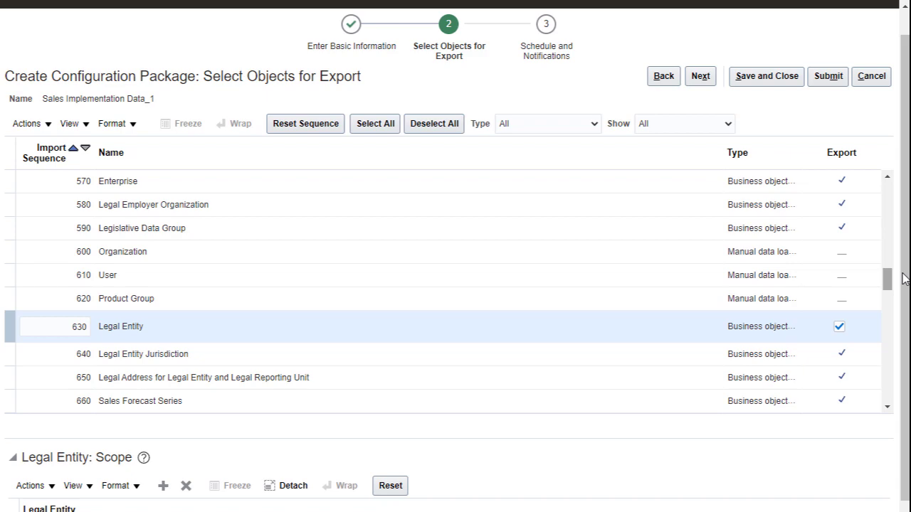
{"action": "scroll", "coordinate": [904, 279], "scroll_direction": "down", "scroll_amount": 1}
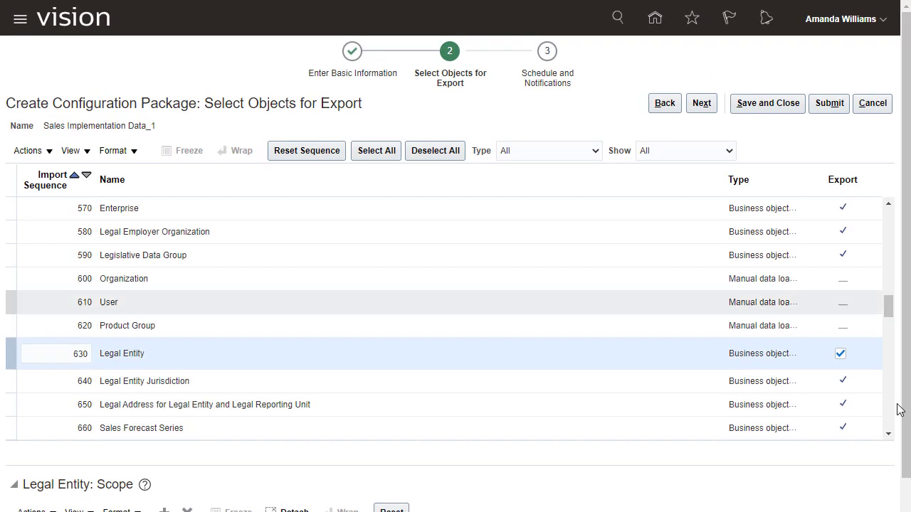
Submit the configuration package export to run as soon as possible, confirm it, and refresh the export process status
{"action": "left_click", "coordinate": [700, 104]}
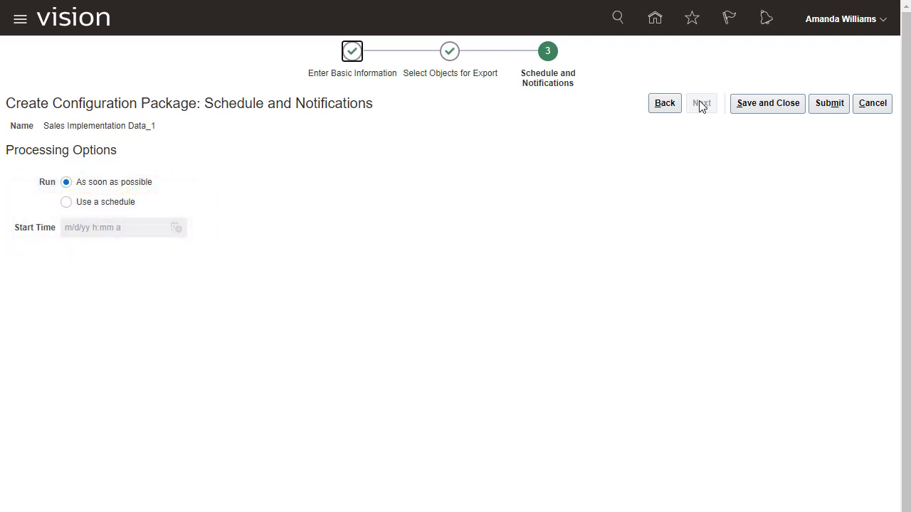
{"action": "left_click", "coordinate": [831, 110]}
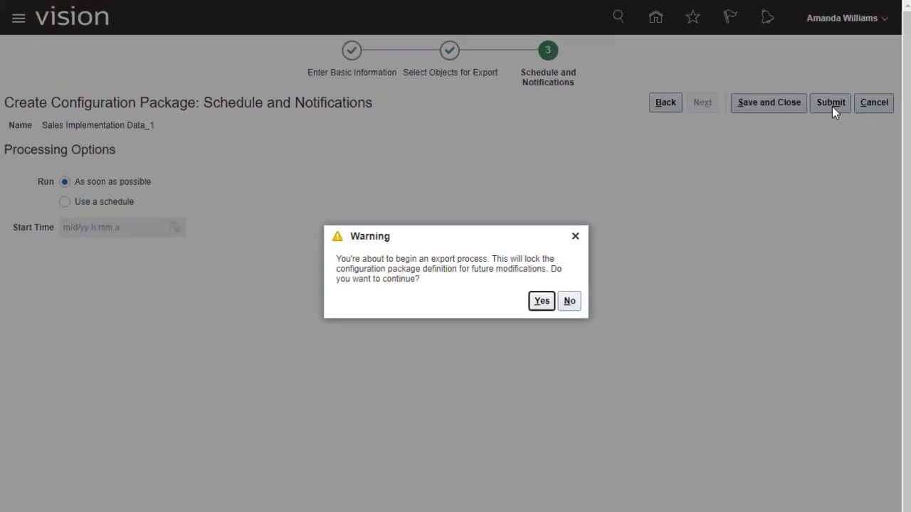
{"action": "left_click", "coordinate": [540, 301]}
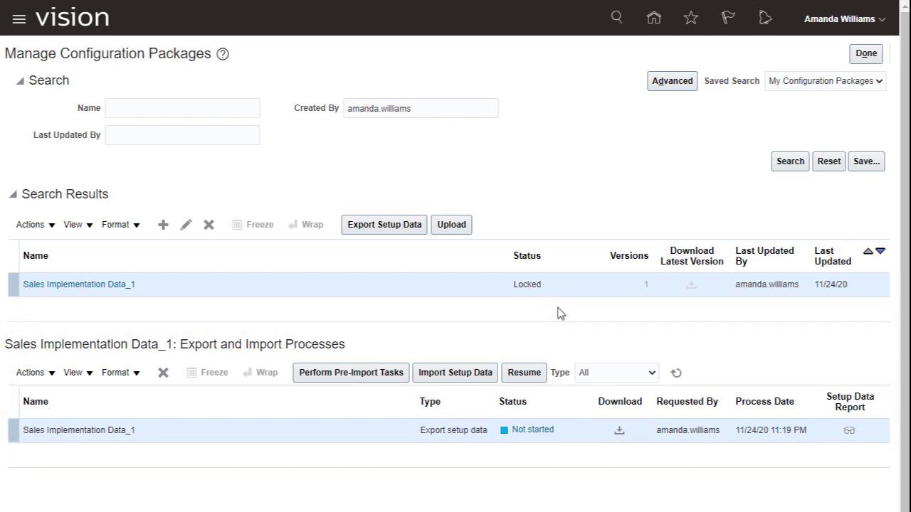
{"action": "left_click", "coordinate": [676, 374]}
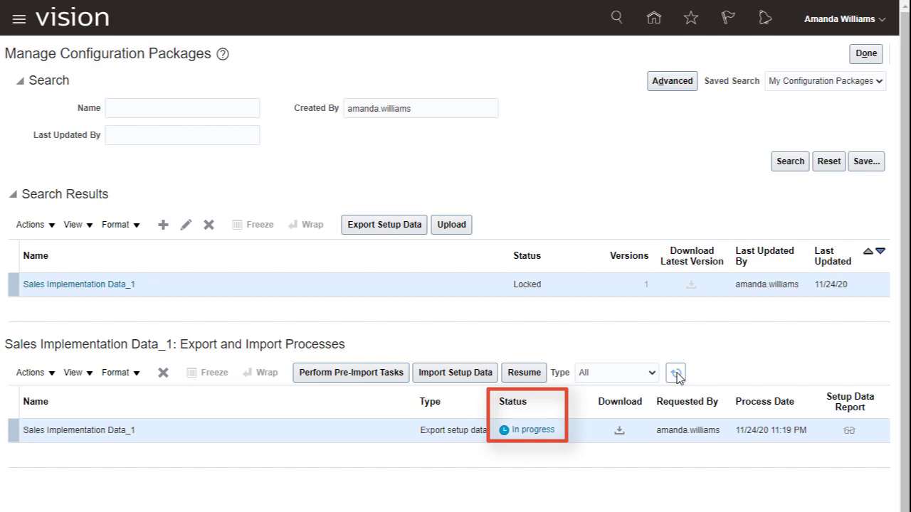
{"action": "left_click", "coordinate": [677, 375]}
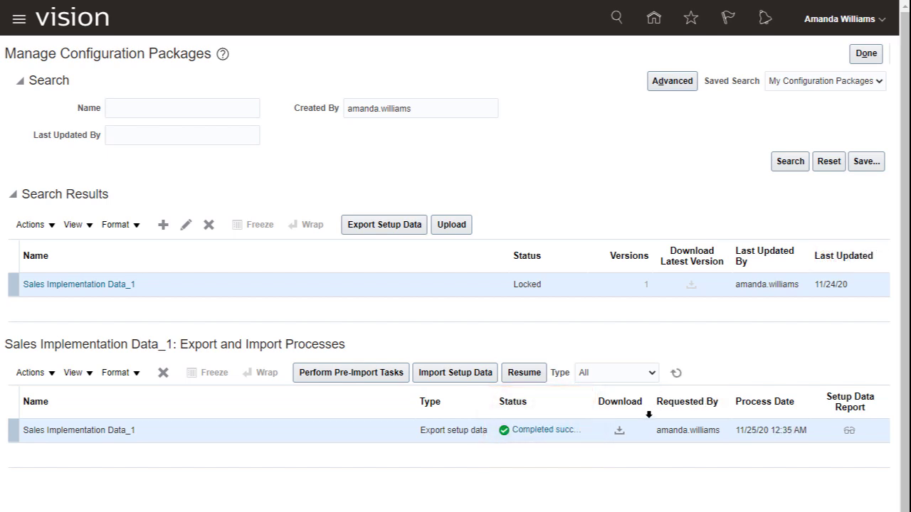
Download the configuration package to Downloads as Sales Implementation Data_1_20201125_0035.zip and finish managing configuration packages
{"action": "left_click", "coordinate": [620, 434]}
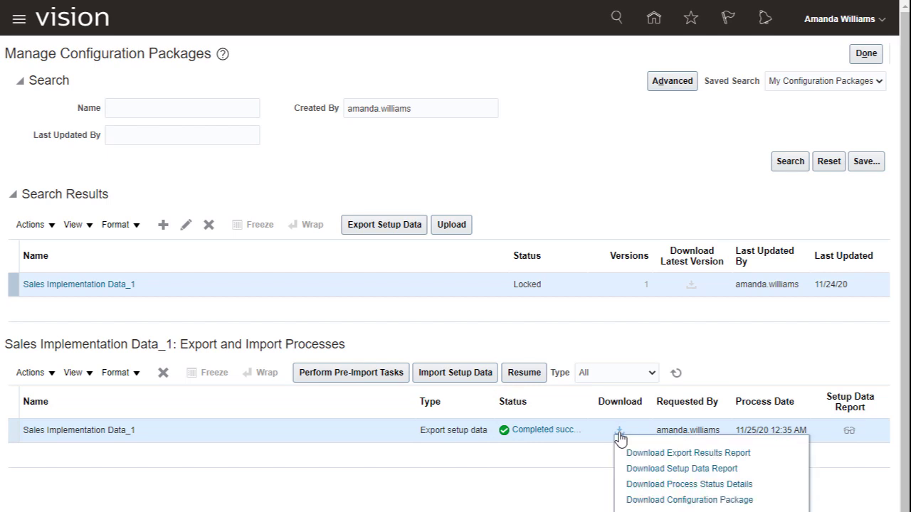
{"action": "left_click", "coordinate": [656, 500]}
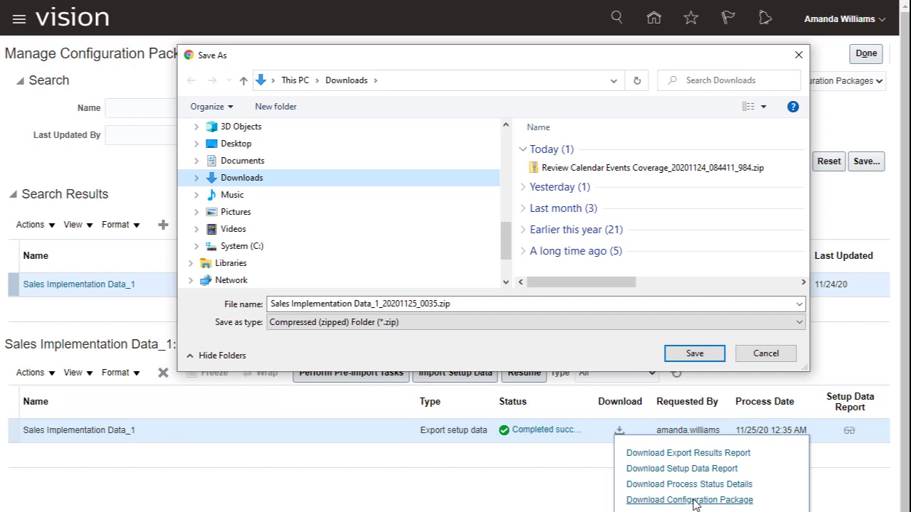
{"action": "left_click", "coordinate": [695, 355]}
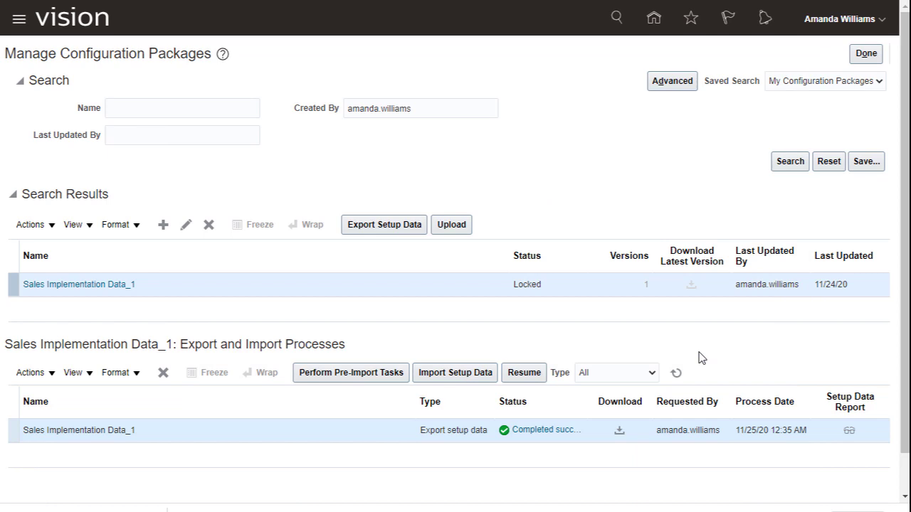
{"action": "left_click", "coordinate": [860, 54]}
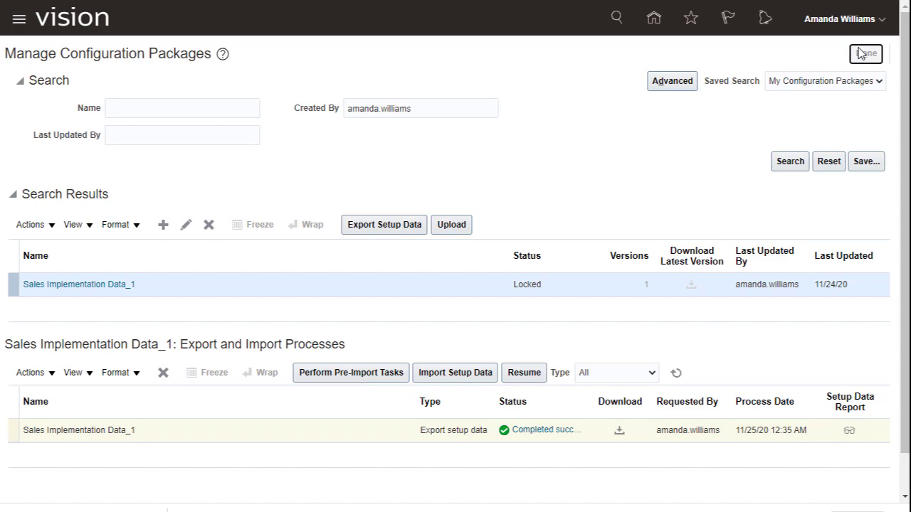